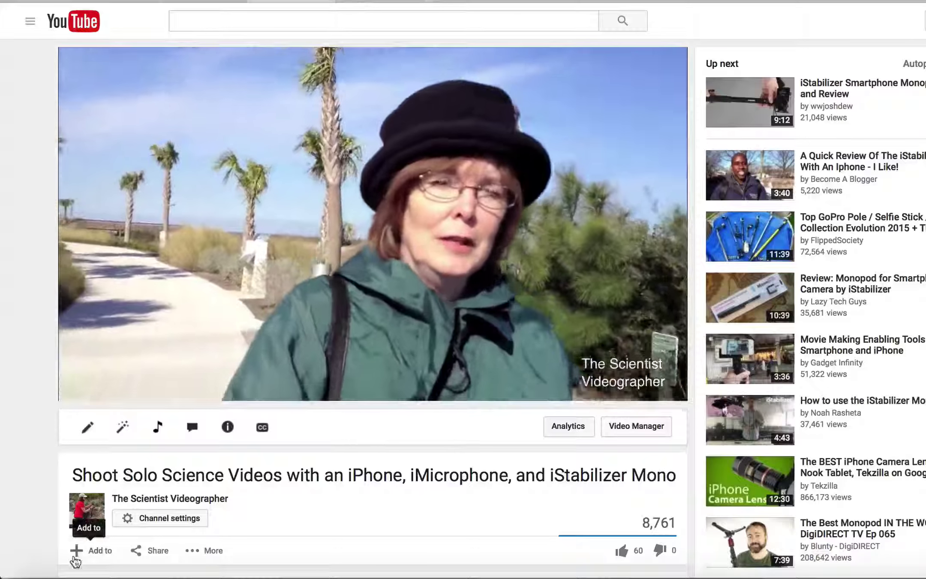
Turn on closed captions in the playing video to view them
mouse_move(573, 386)
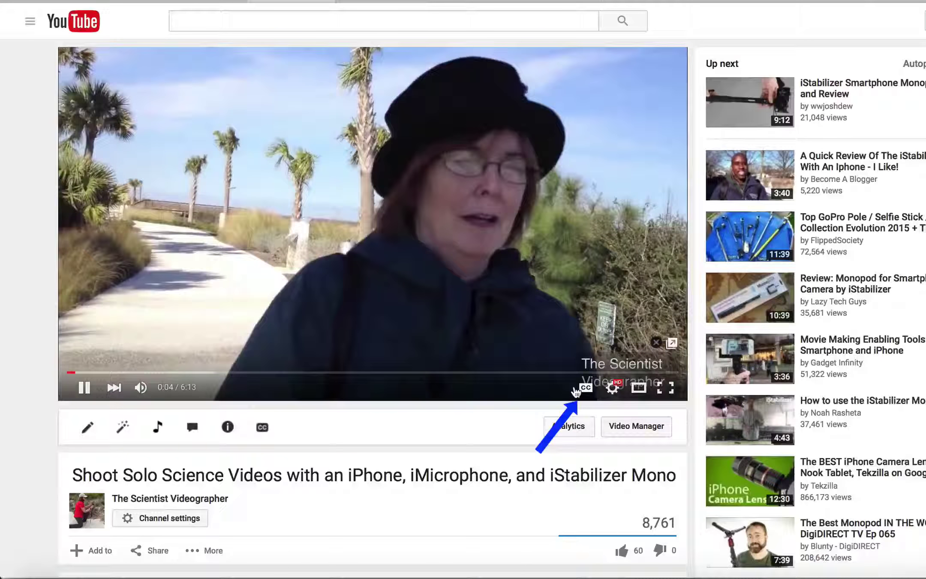
click(584, 389)
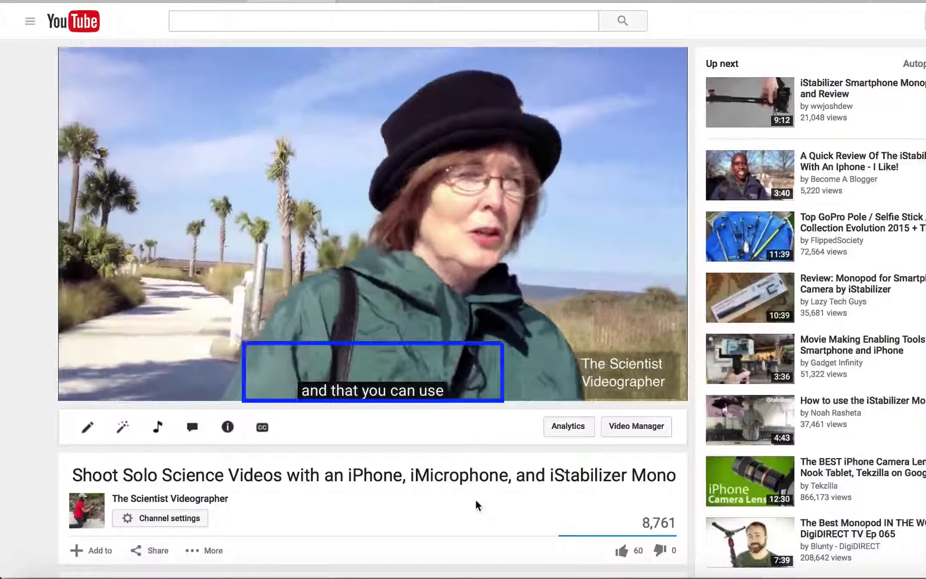
click(559, 126)
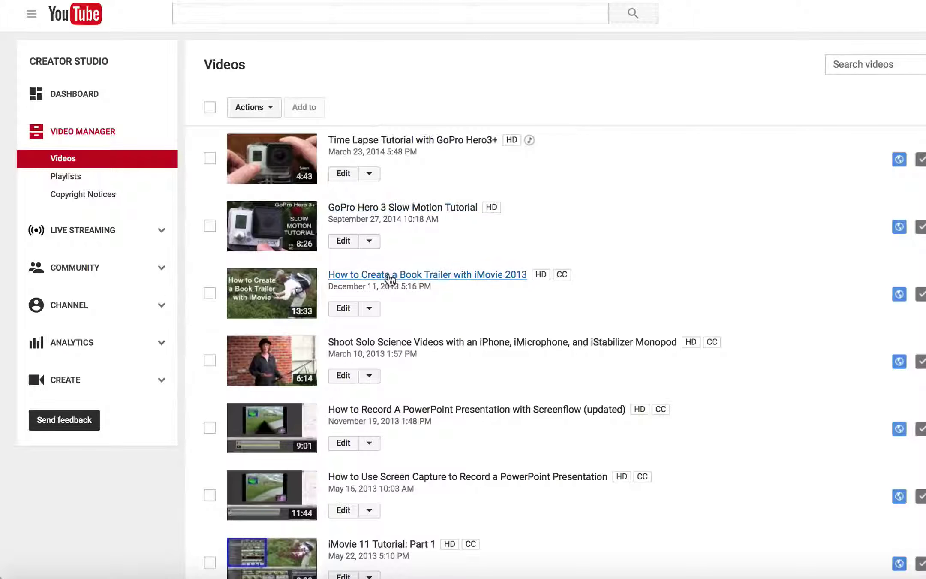
Open the English (Automatic) captions of "Shoot Solo Science Videos with an iPhone, iMicrophone, and iStabilizer Monopod" for editing
click(370, 378)
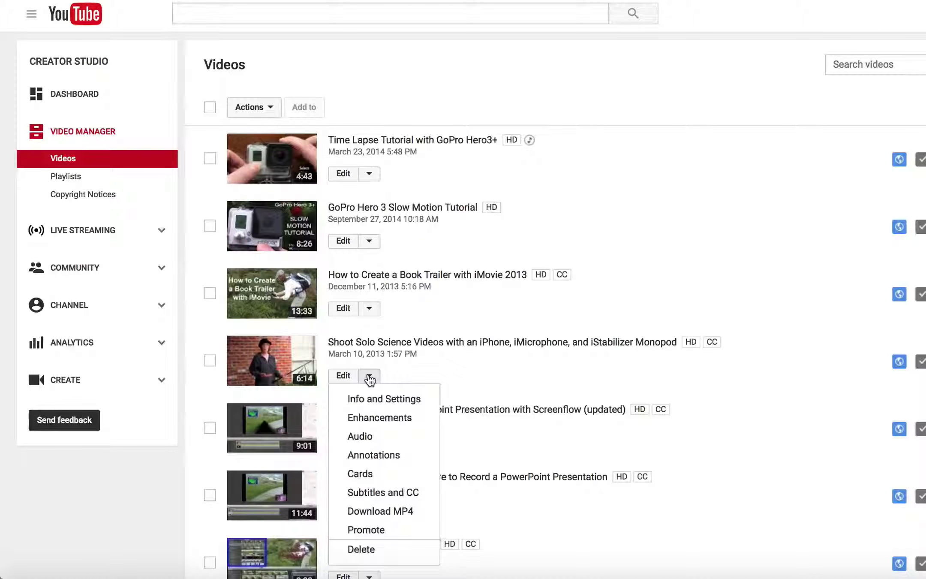
click(370, 492)
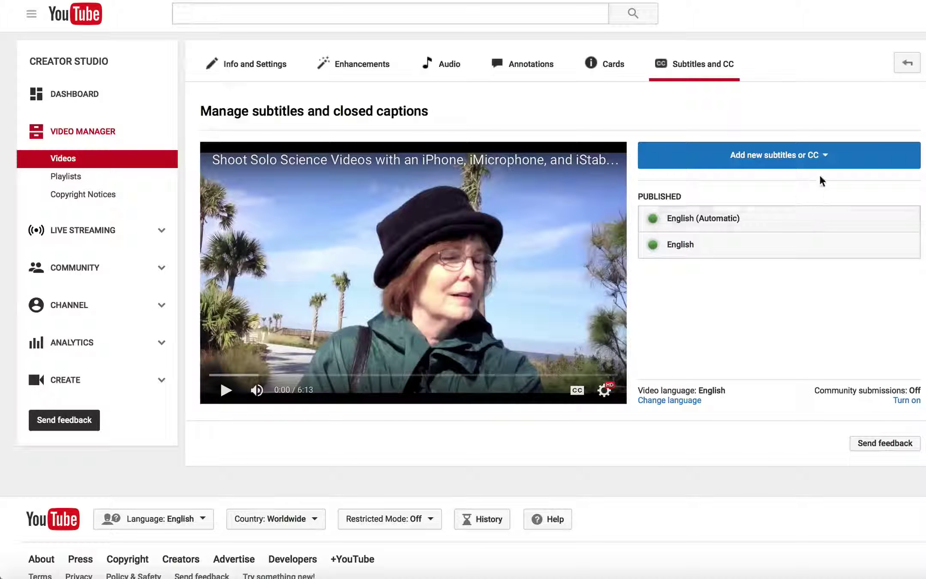
click(825, 159)
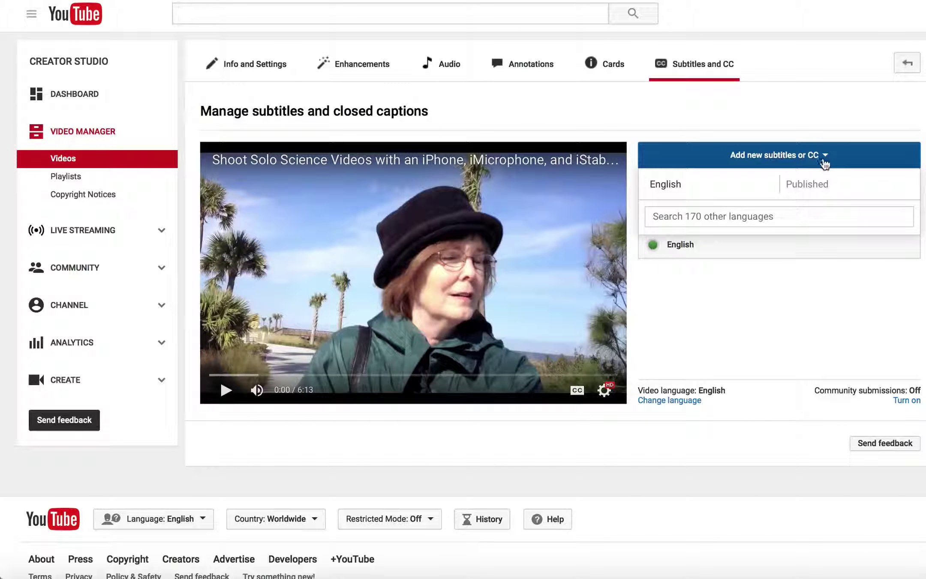
click(835, 122)
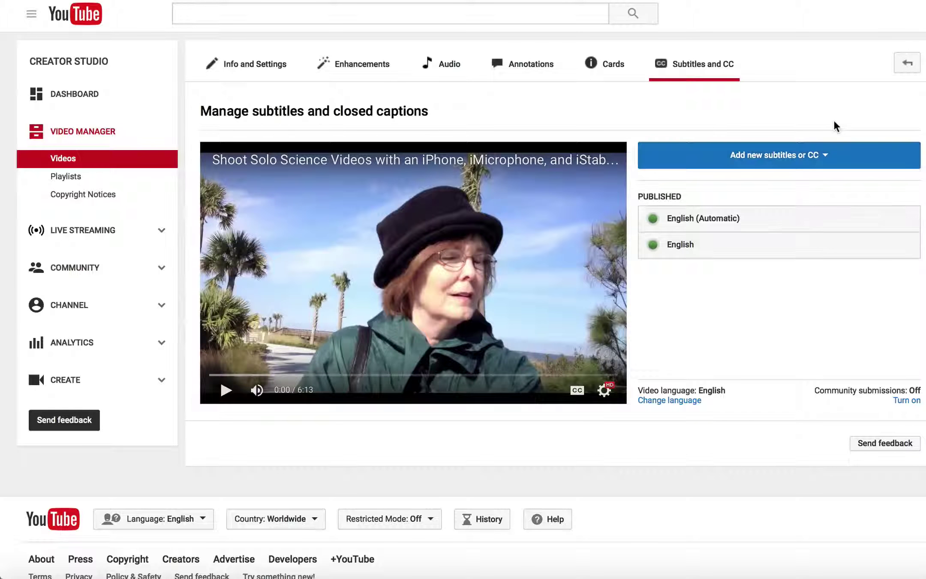
click(761, 223)
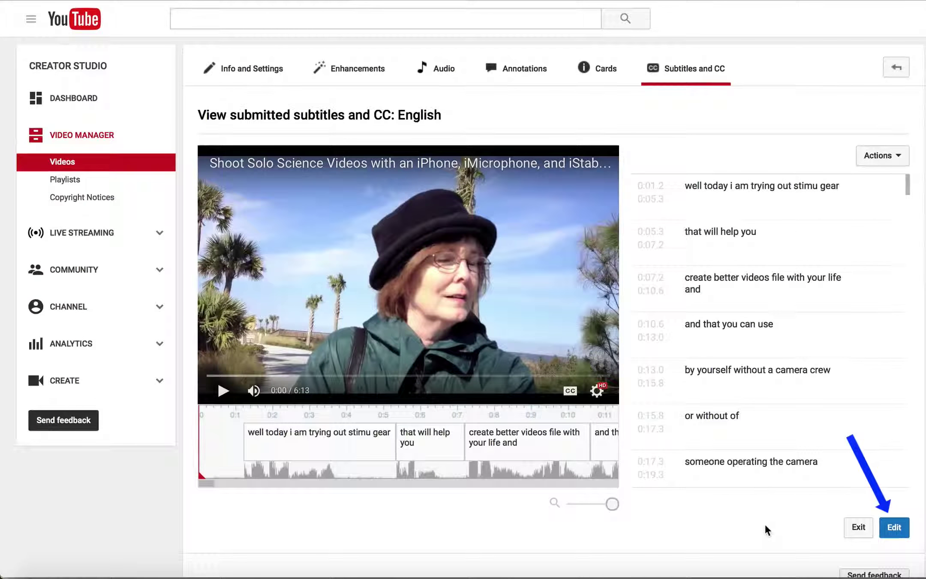
click(894, 532)
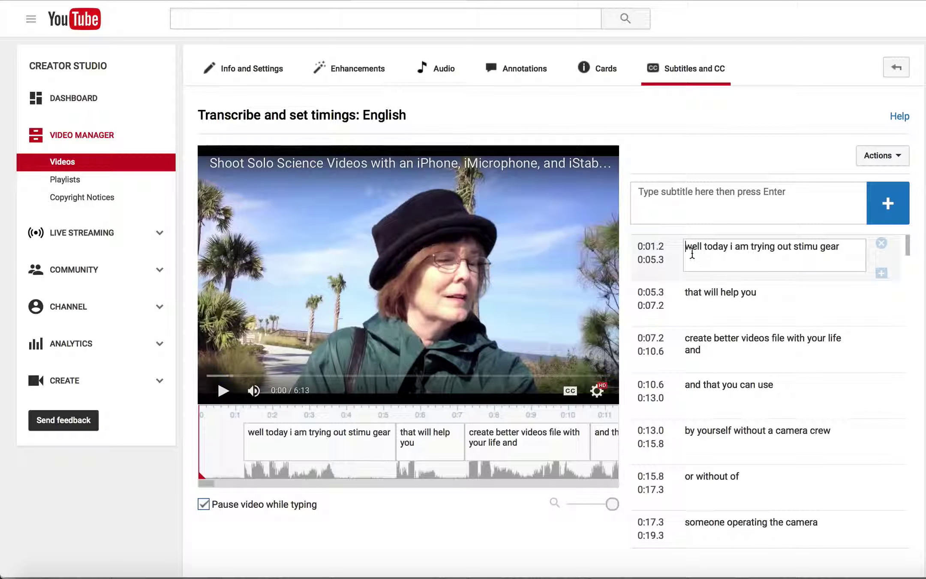
Correct the first caption line to read "Well today I am trying out some new gear"
drag(691, 253, 683, 246)
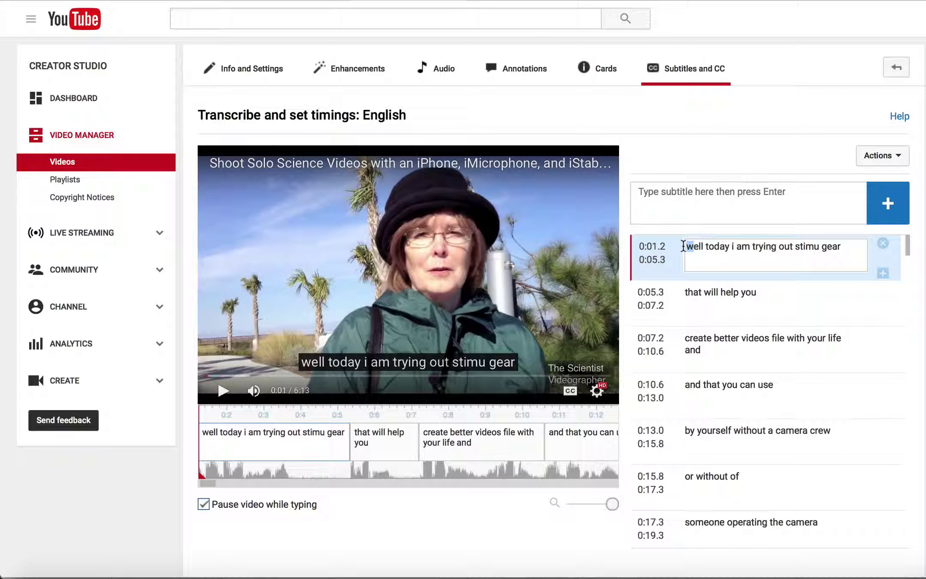
text(W)
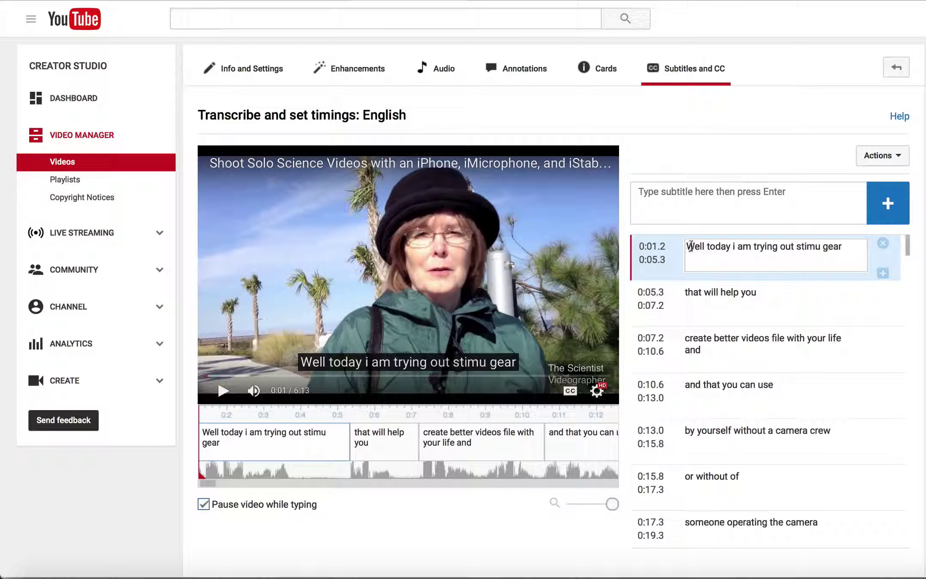
double_click(735, 246)
text(I)
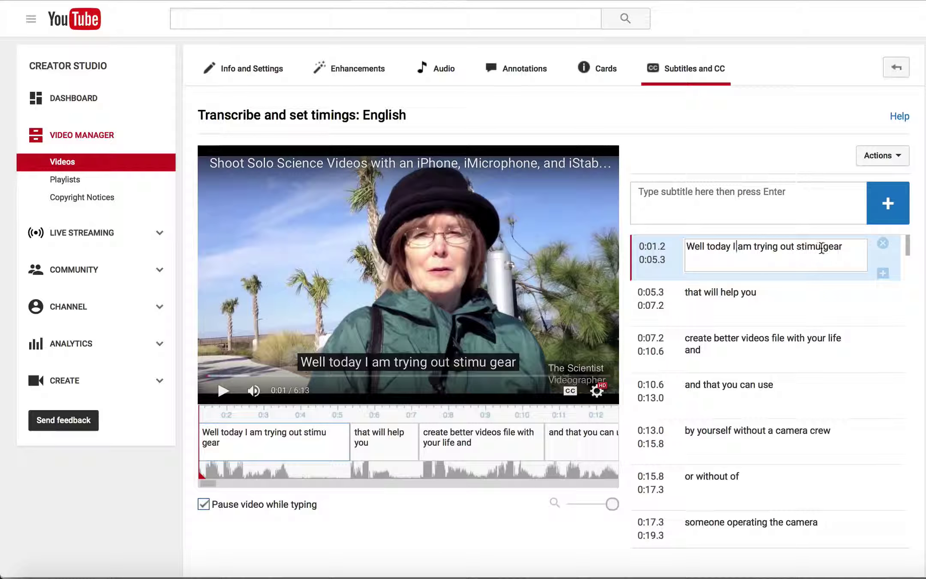
double_click(800, 249)
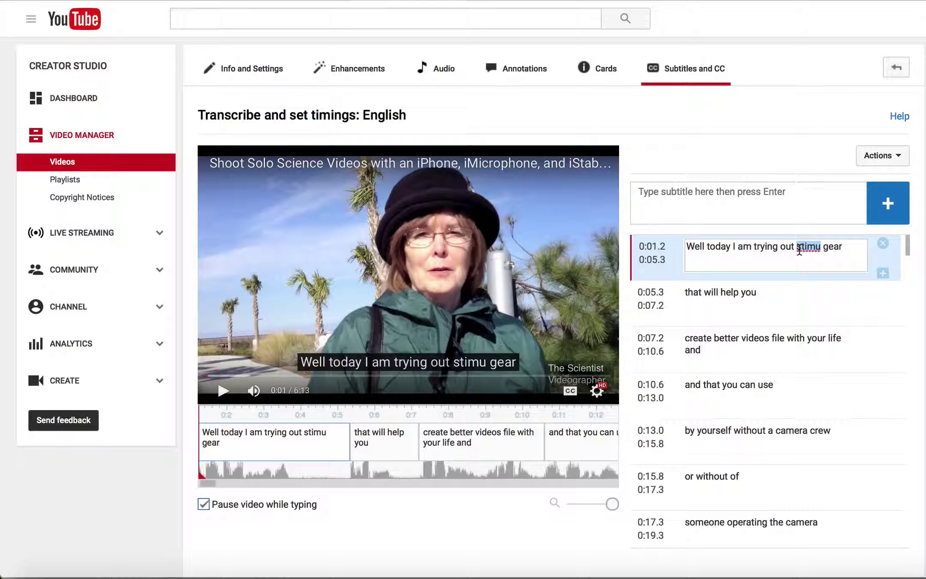
text(some new)
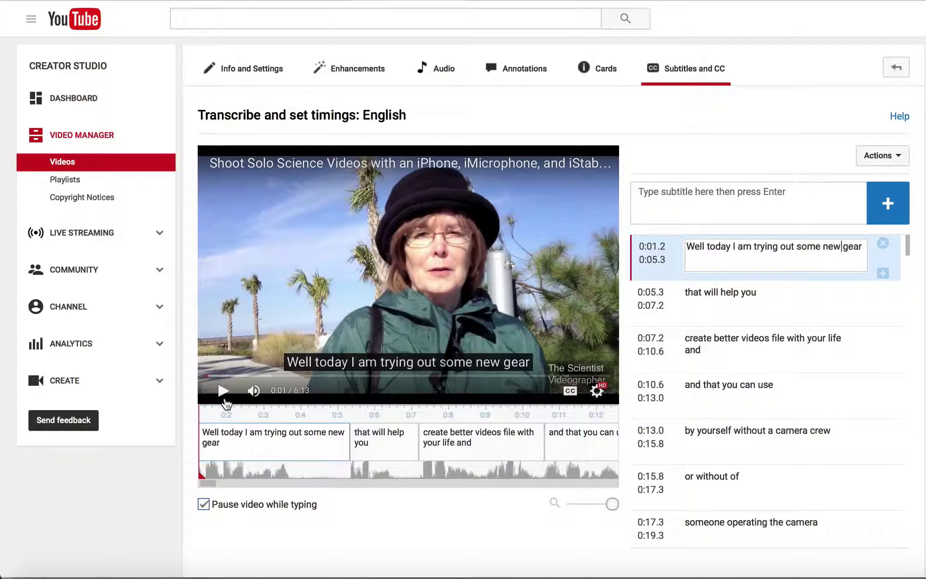
Play the video through the next captions and replace "life" with "iPhone" in the caption starting at 0:07.2
click(223, 390)
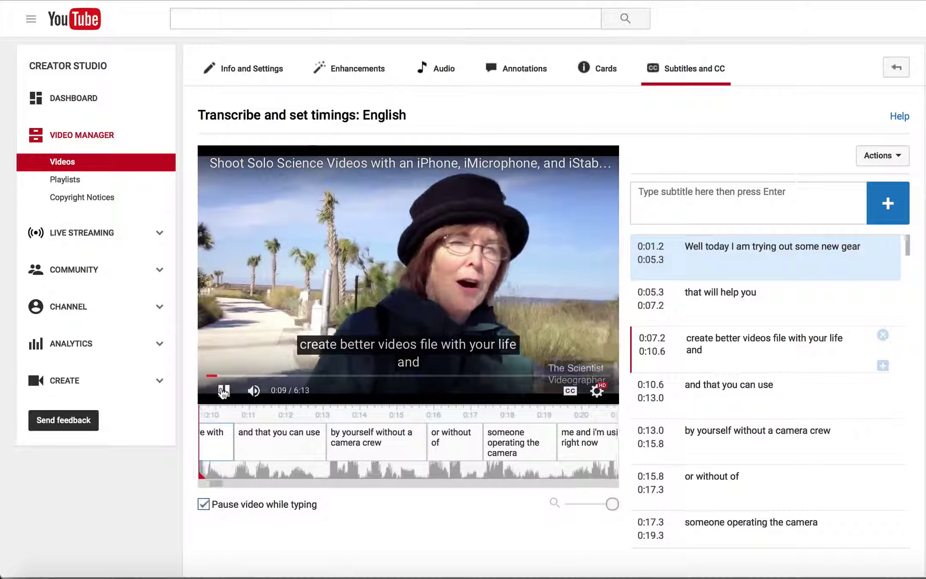
click(223, 391)
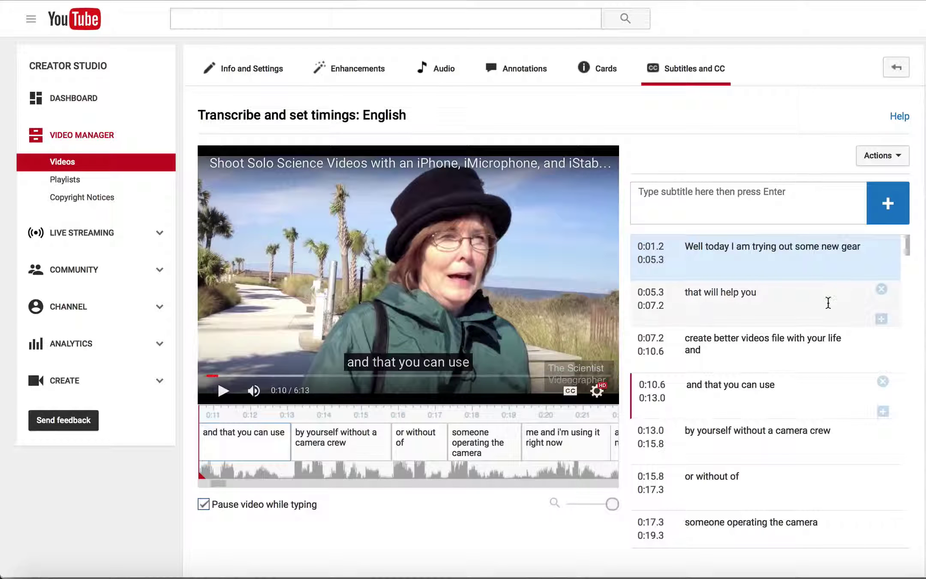
click(843, 338)
double_click(837, 338)
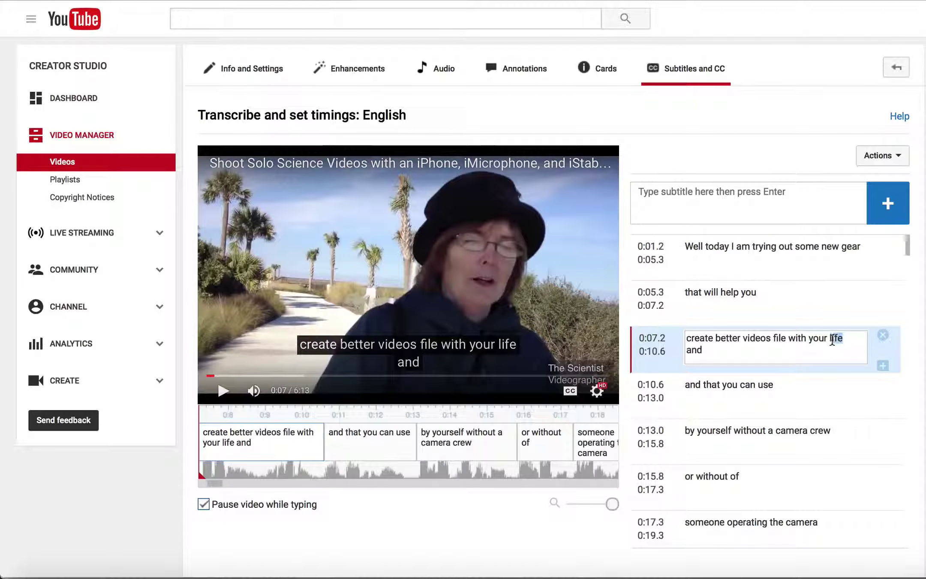
text(ipho an)
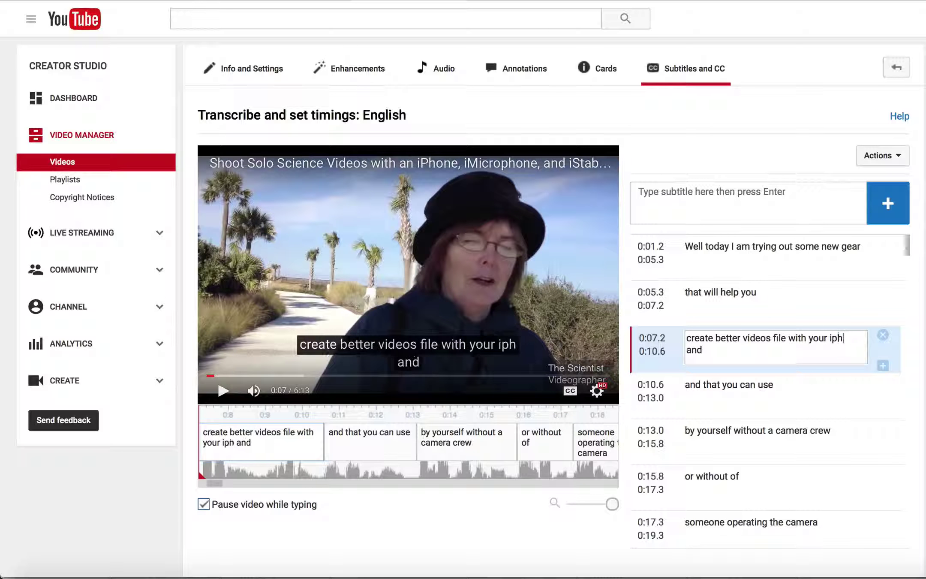
key(BackSpace)
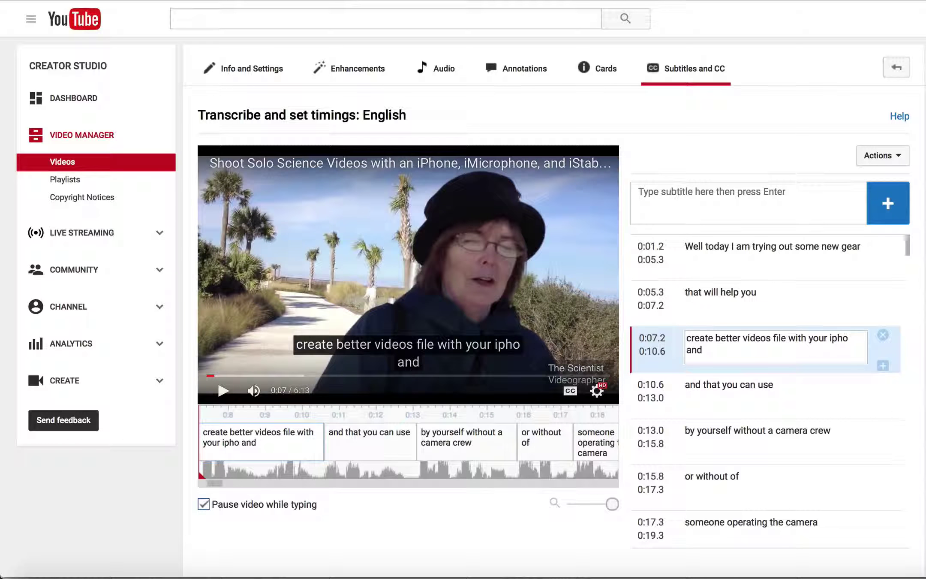
text(n)
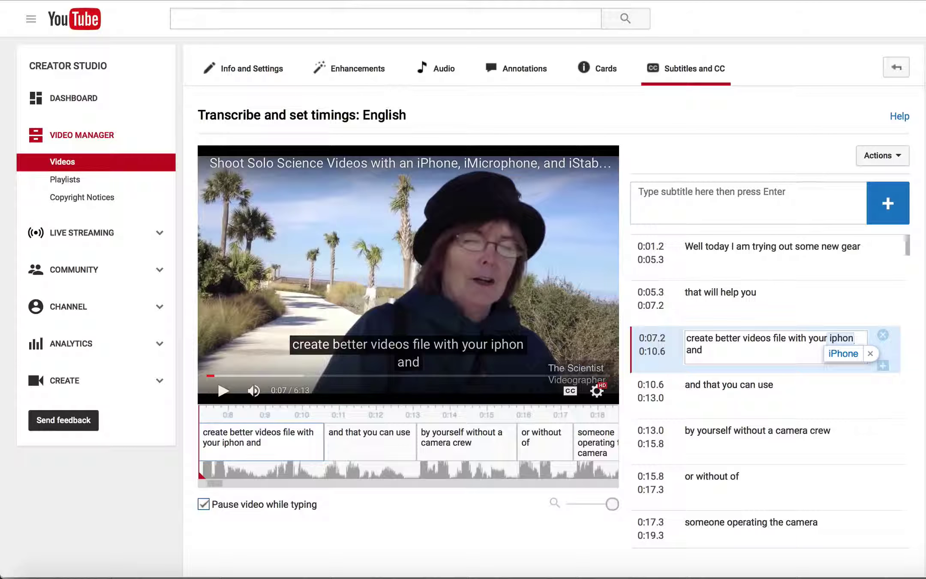
click(844, 354)
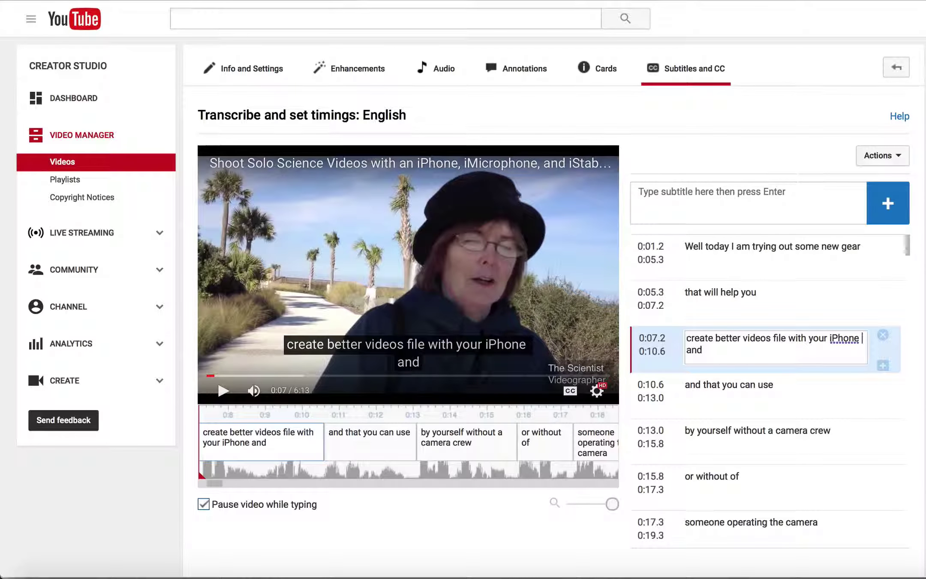
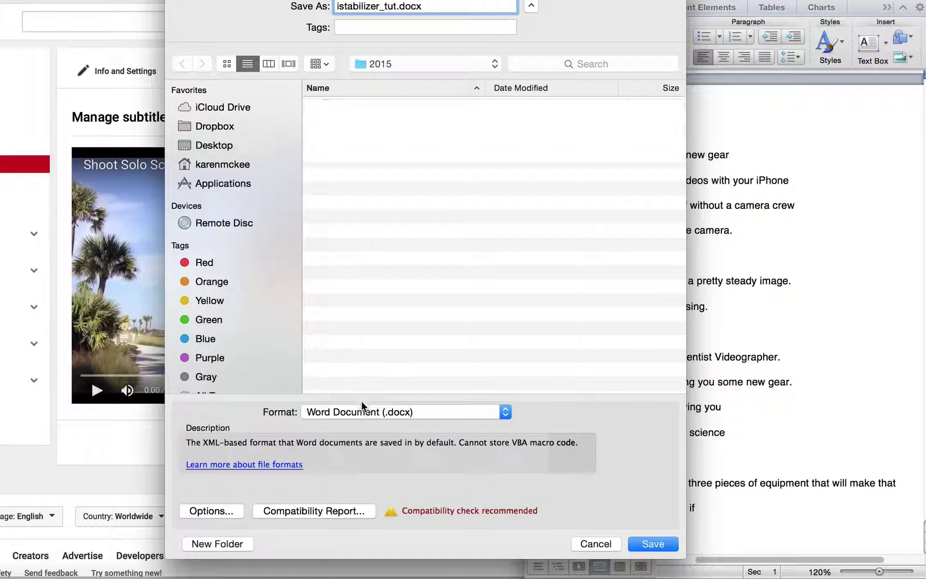
Save the Word transcript as plain text file istabilizer_tut.txt in the iPhone&microphone folder, using Mac OS (Default) encoding
click(361, 411)
scroll(362, 413, down, 3)
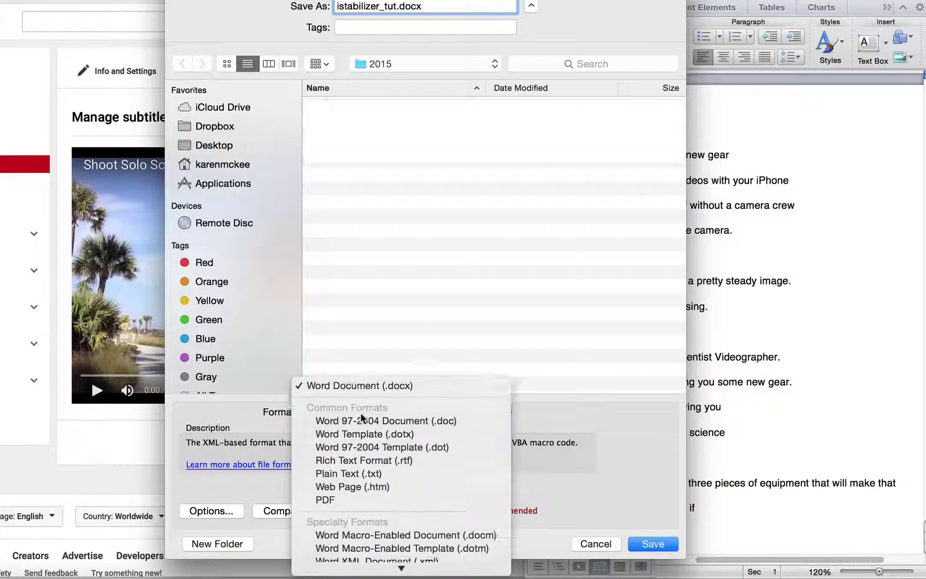
click(359, 448)
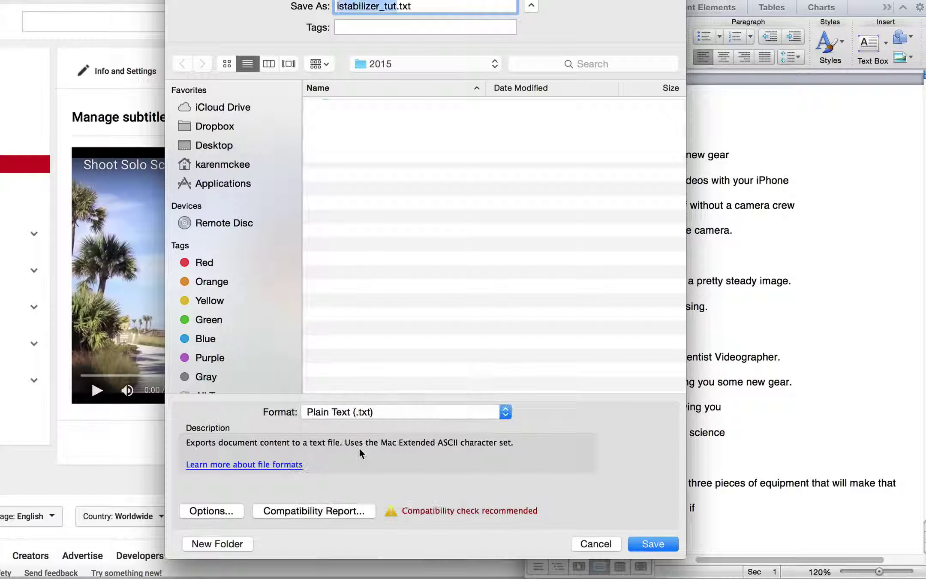
double_click(328, 173)
double_click(327, 174)
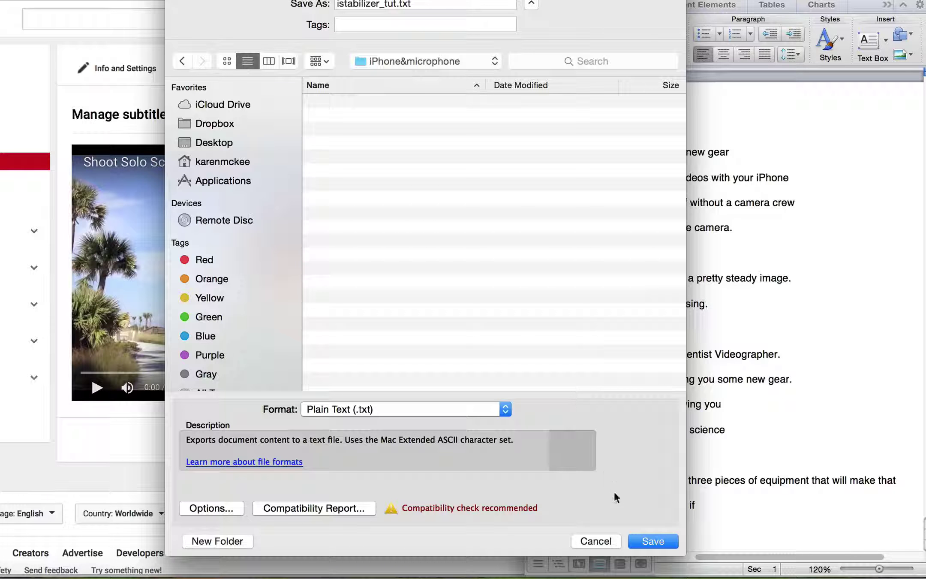
click(646, 541)
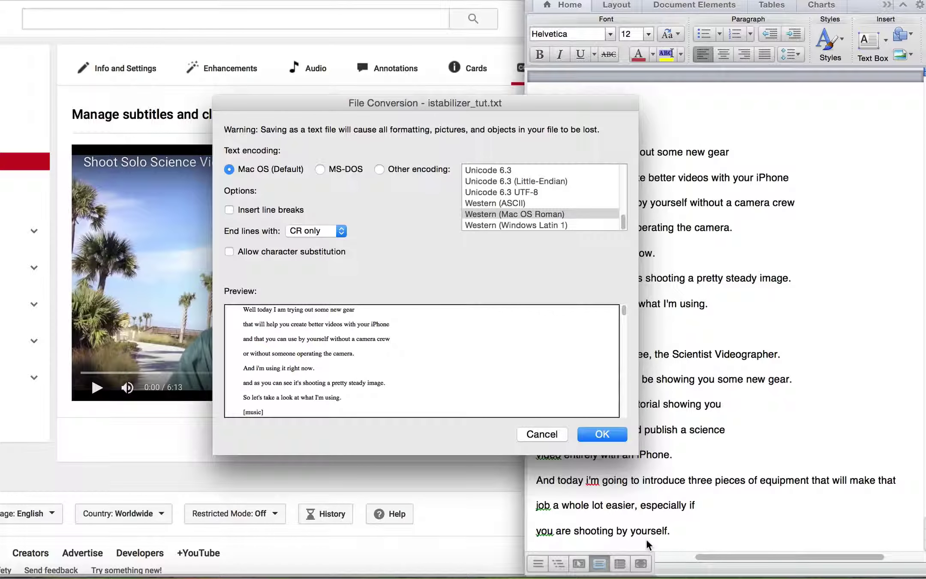
click(599, 434)
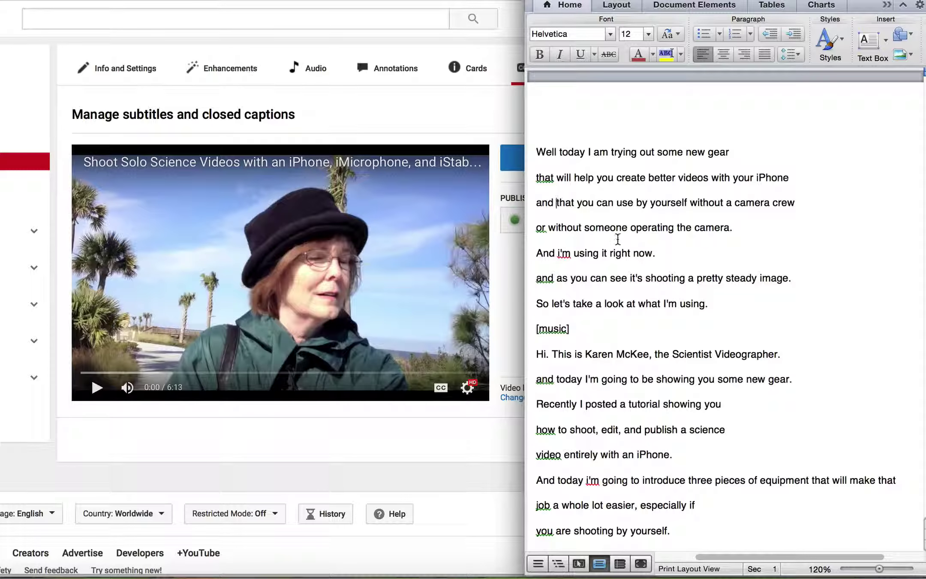
Switch back to YouTube and start adding new English subtitles, discarding the published ones
click(484, 419)
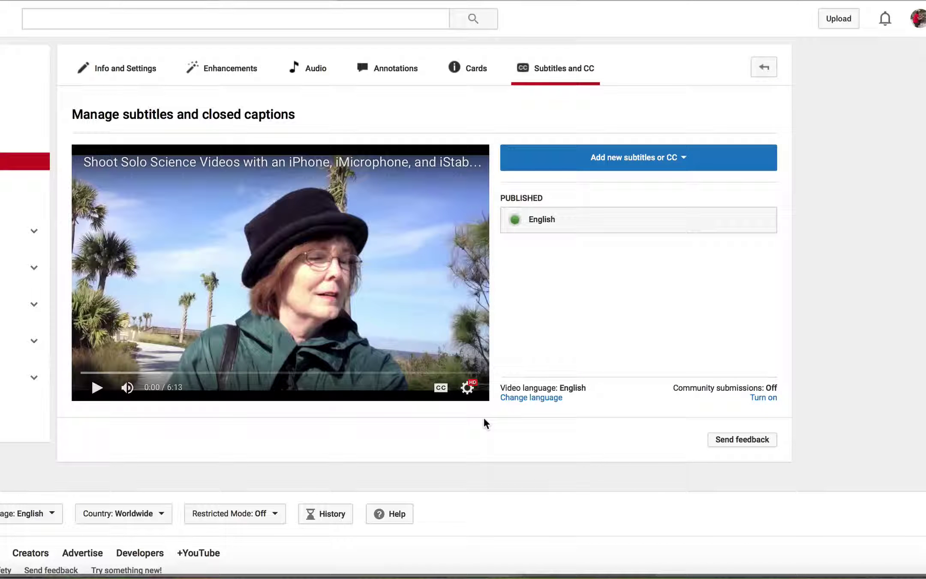
click(657, 158)
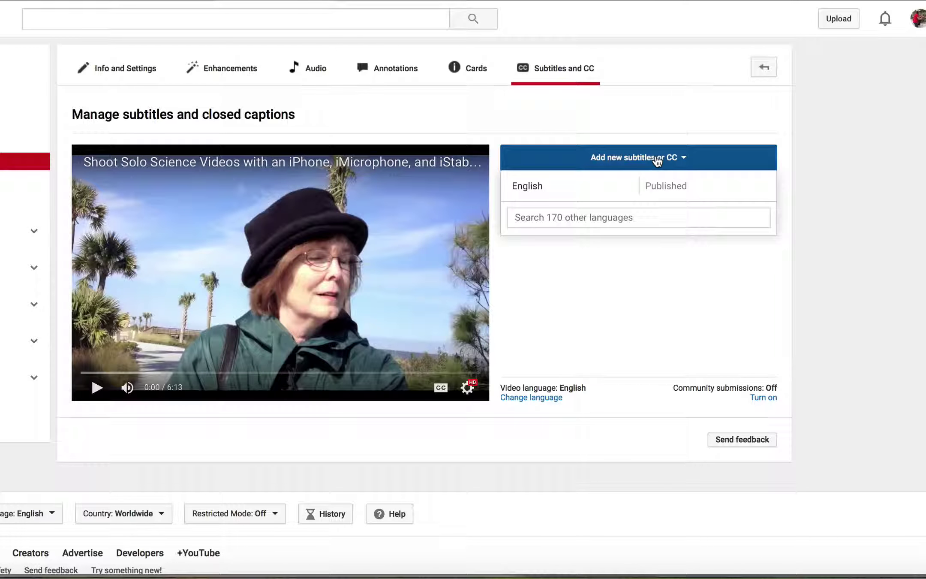
click(577, 189)
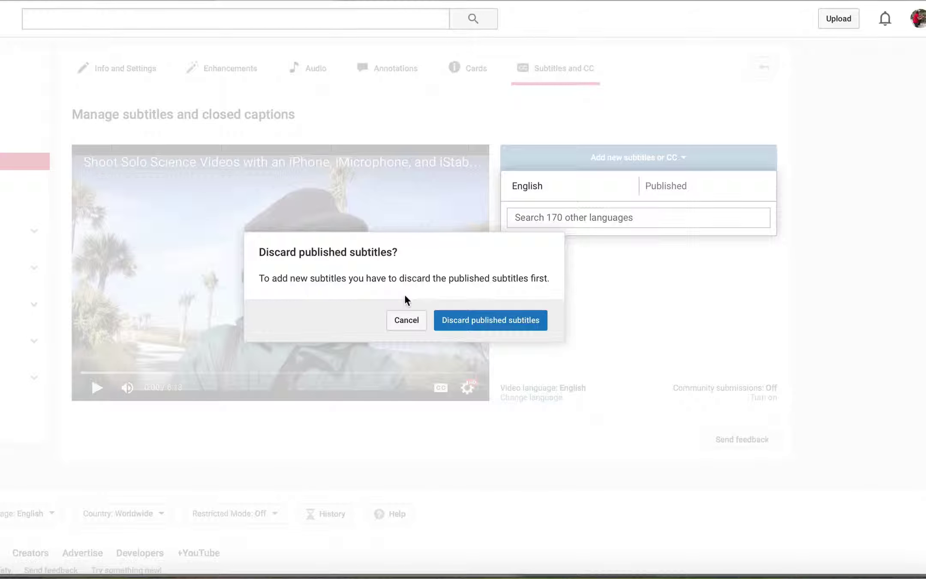
click(465, 322)
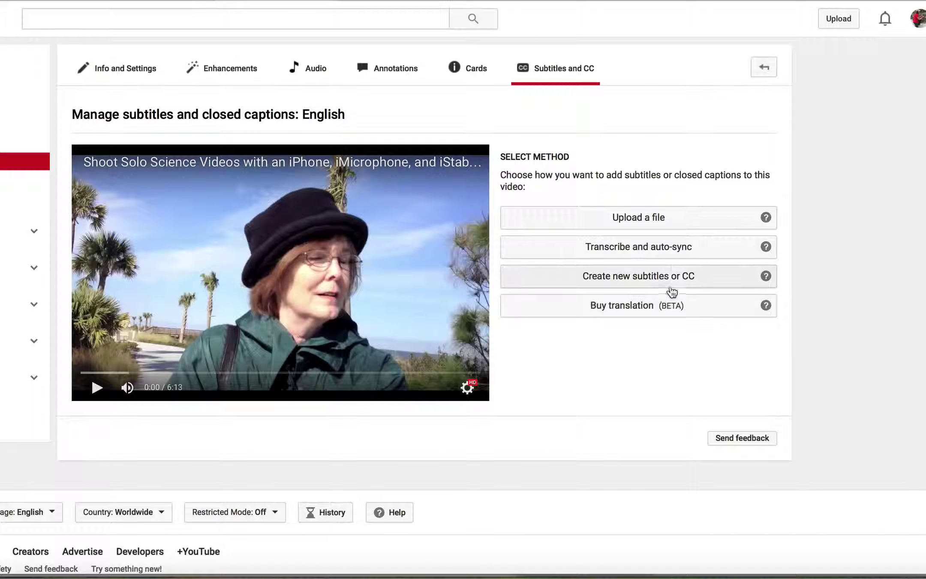
Upload istabilizer_tut.txt from the iPhone&microphone folder as a Transcript file for the English subtitles
click(676, 223)
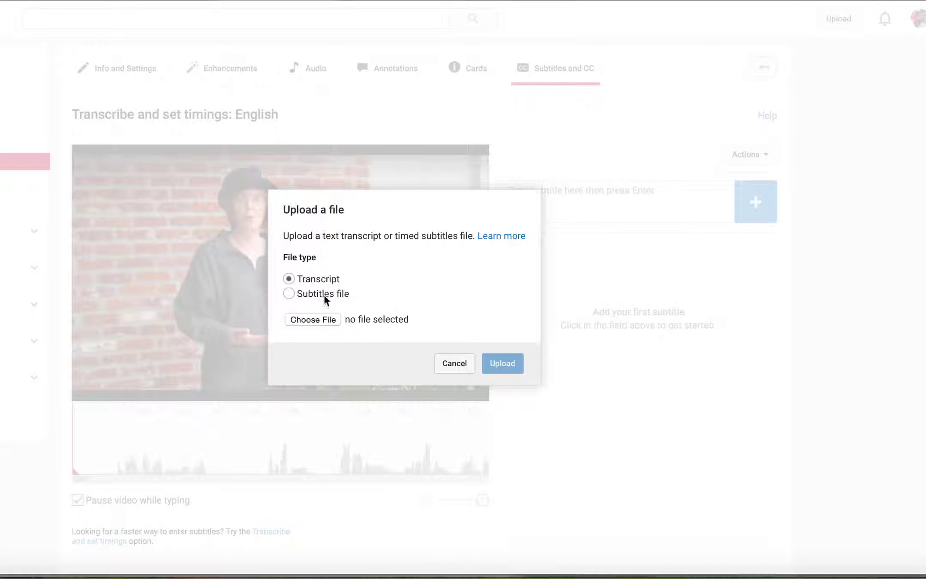
click(288, 294)
click(288, 280)
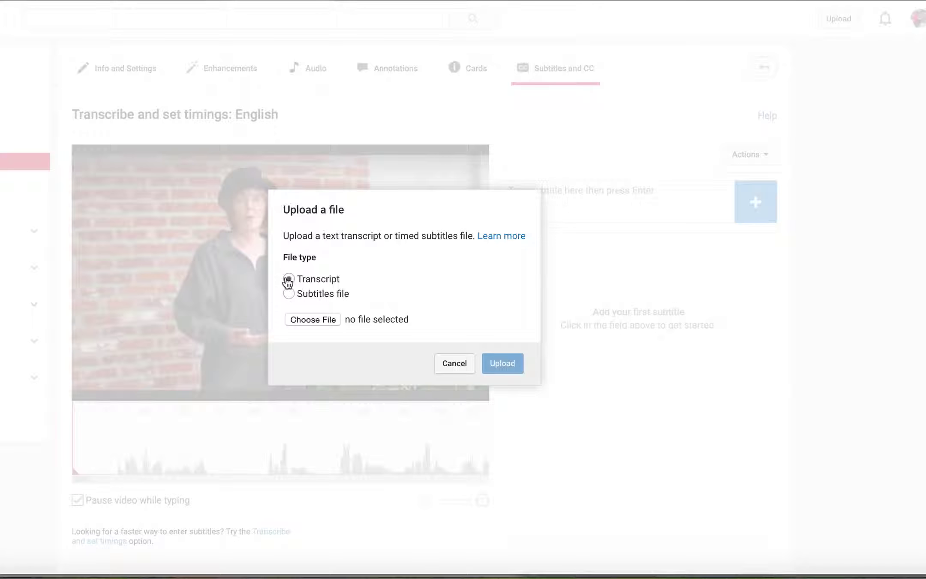
click(309, 319)
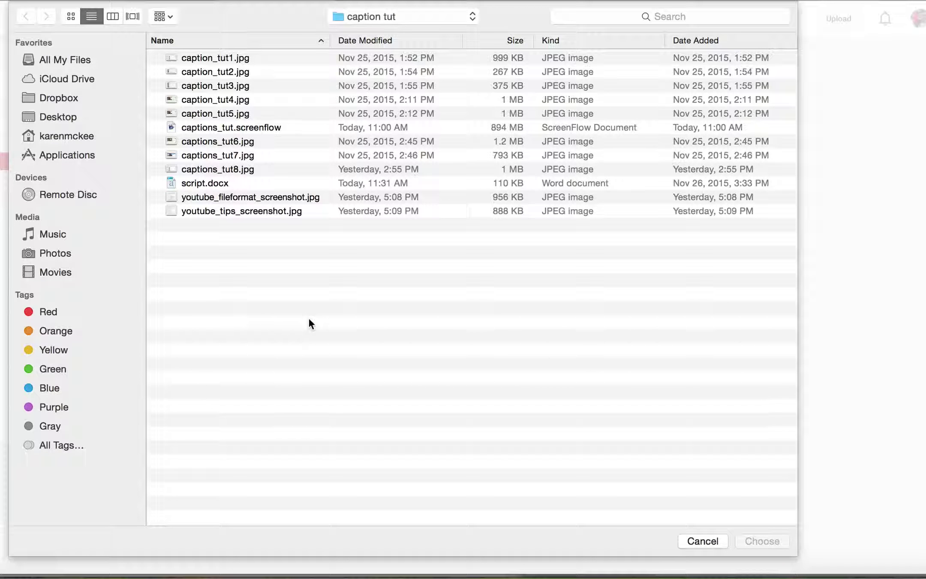
click(386, 14)
click(372, 171)
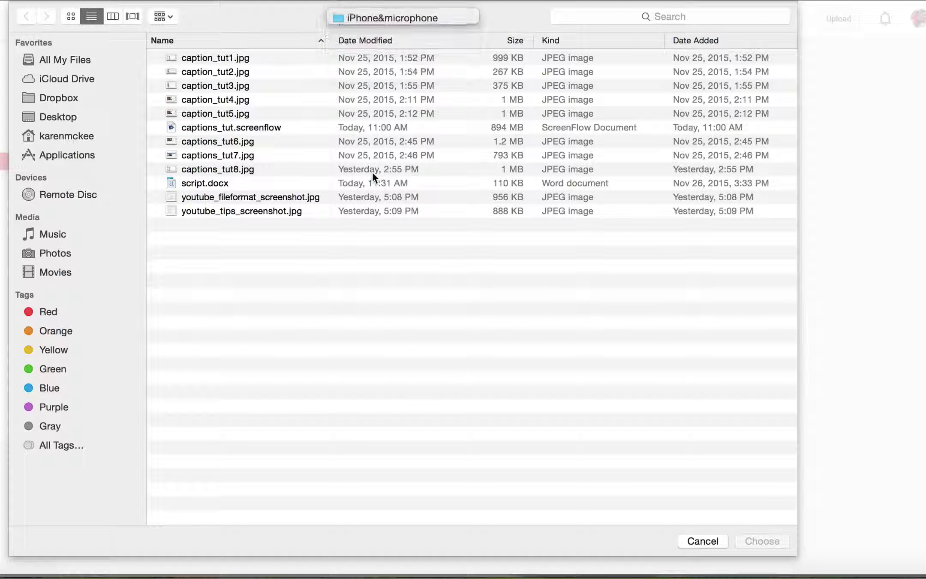
double_click(235, 56)
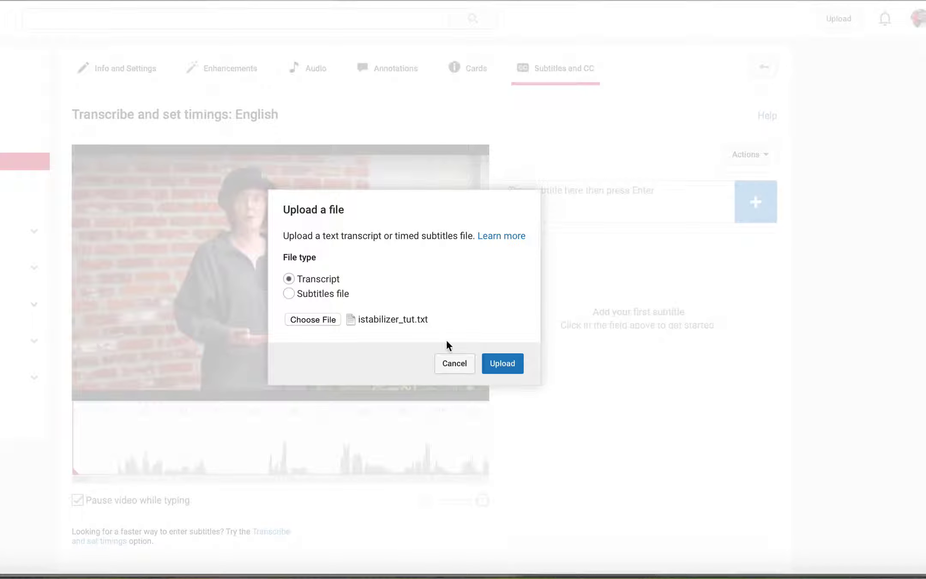
click(499, 365)
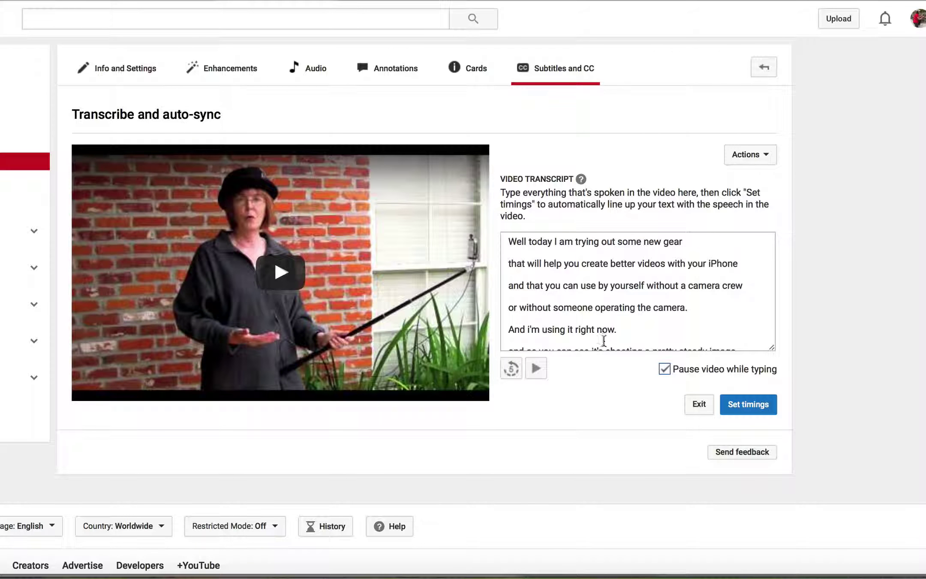
Play the opening of the video against the uploaded transcript and set the timings automatically
click(537, 369)
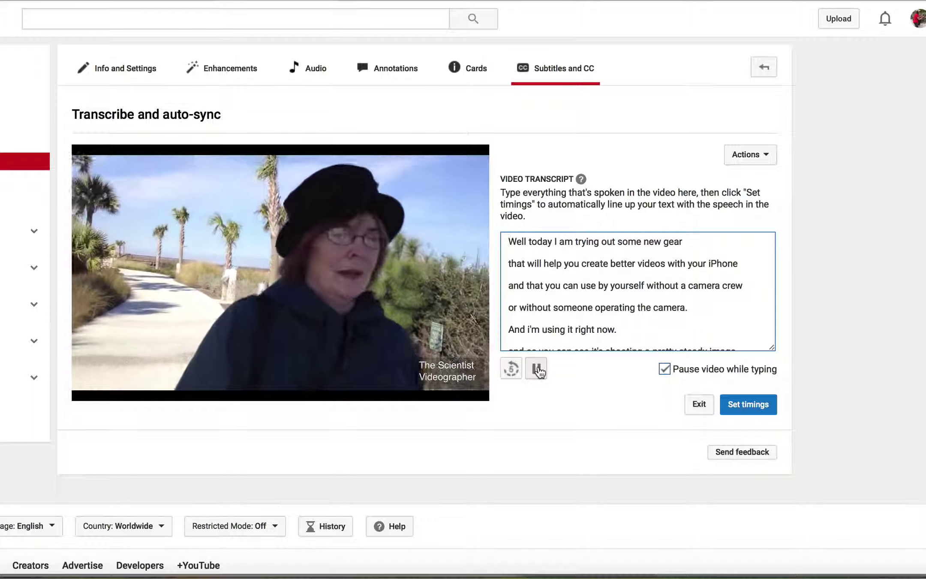
click(538, 369)
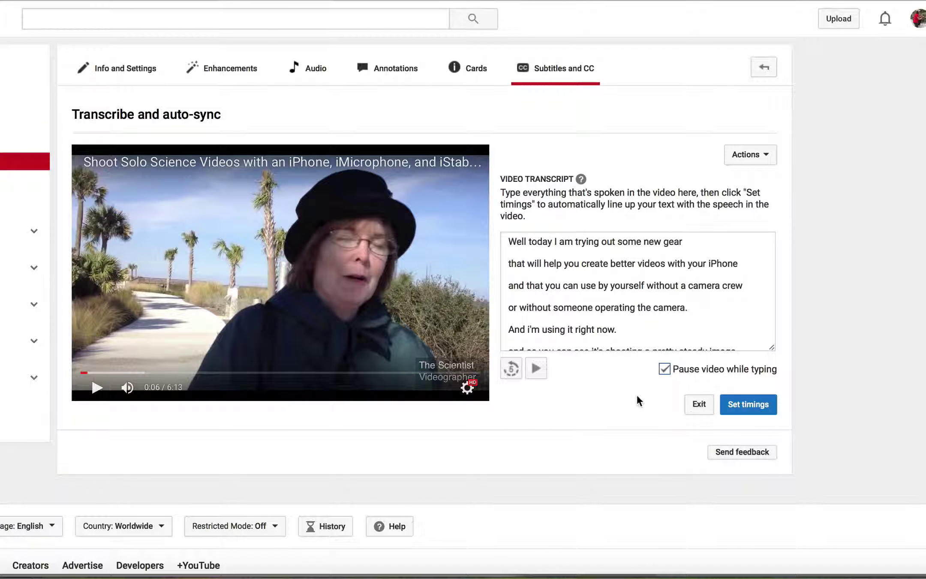
click(747, 405)
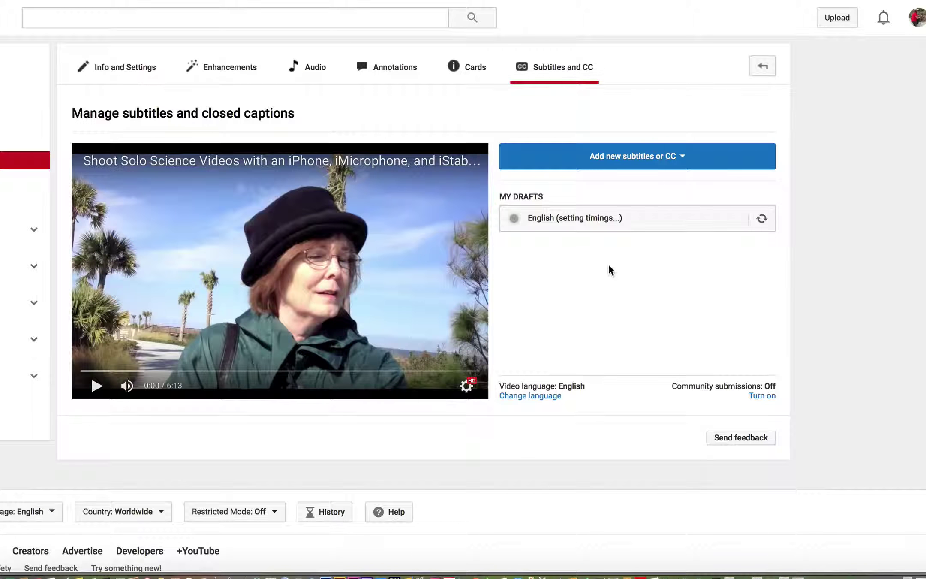
Open the English draft and play its first caption to check the synchronization
click(610, 220)
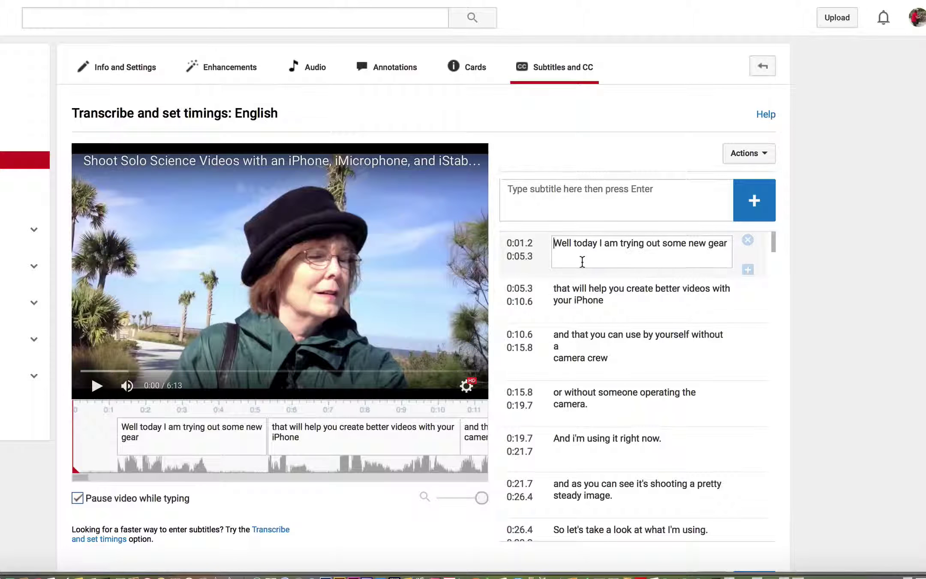
click(97, 387)
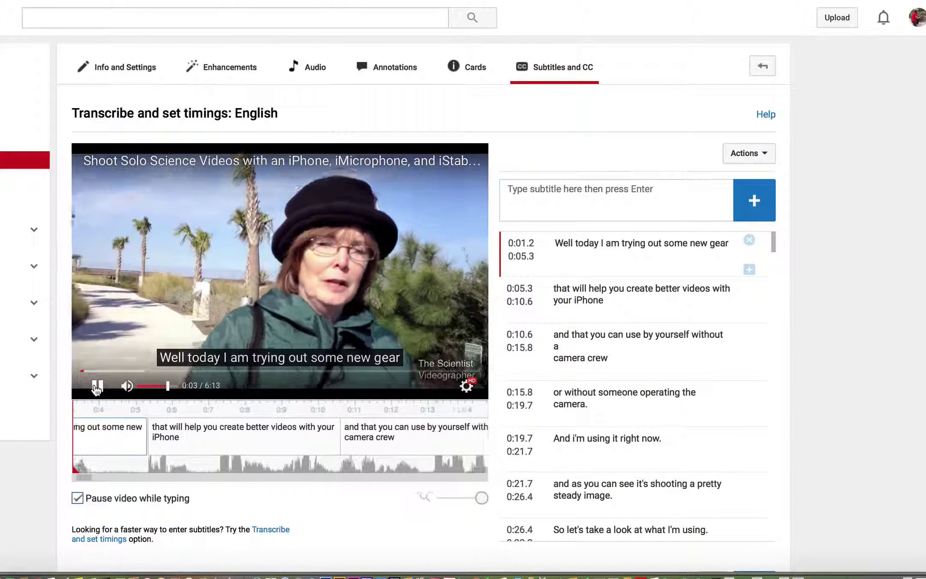
click(97, 387)
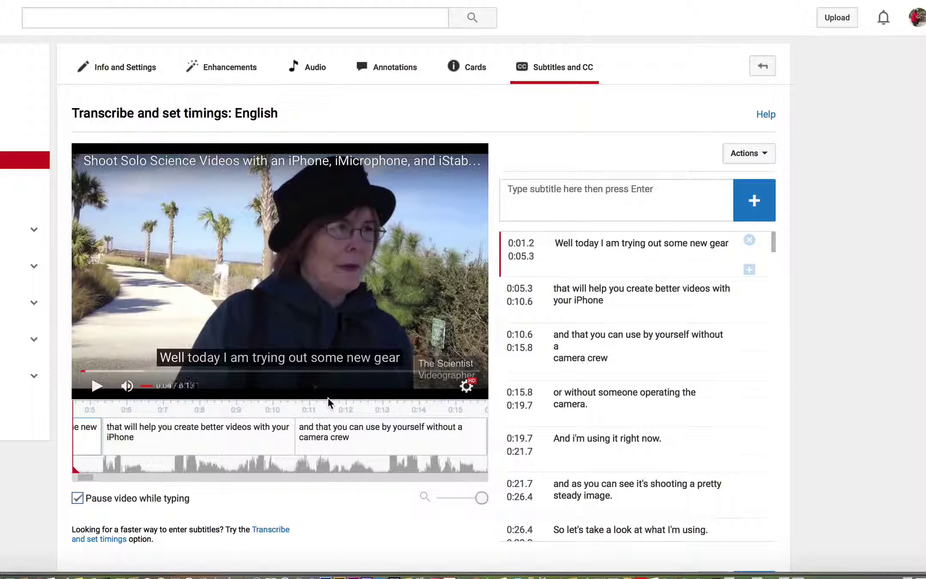
Replace the garbled character in the caption starting at 1:38.6 so it reads "that you can extend out or..."
scroll(586, 358, down, 15)
scroll(586, 358, down, 5)
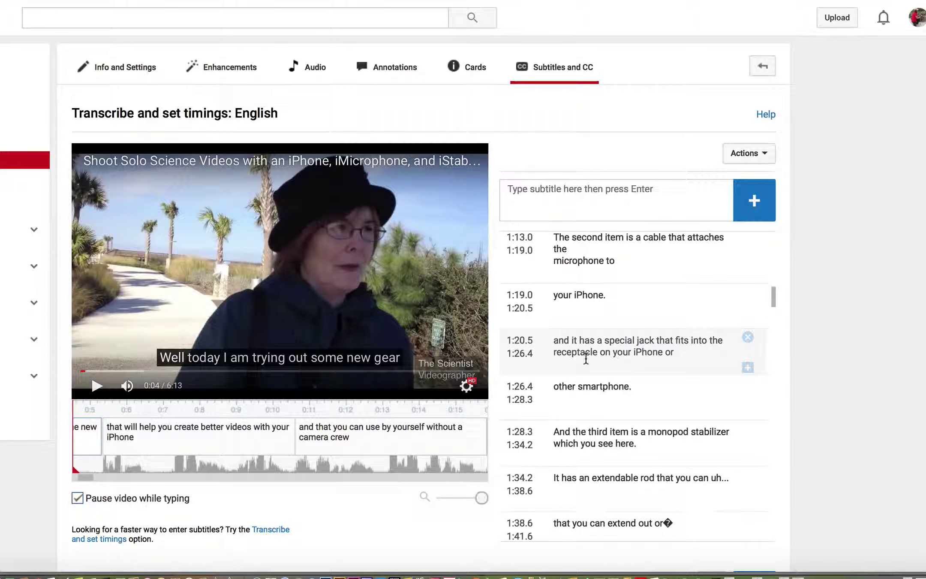
scroll(586, 358, up, 1)
scroll(586, 358, down, 1)
scroll(585, 358, down, 3)
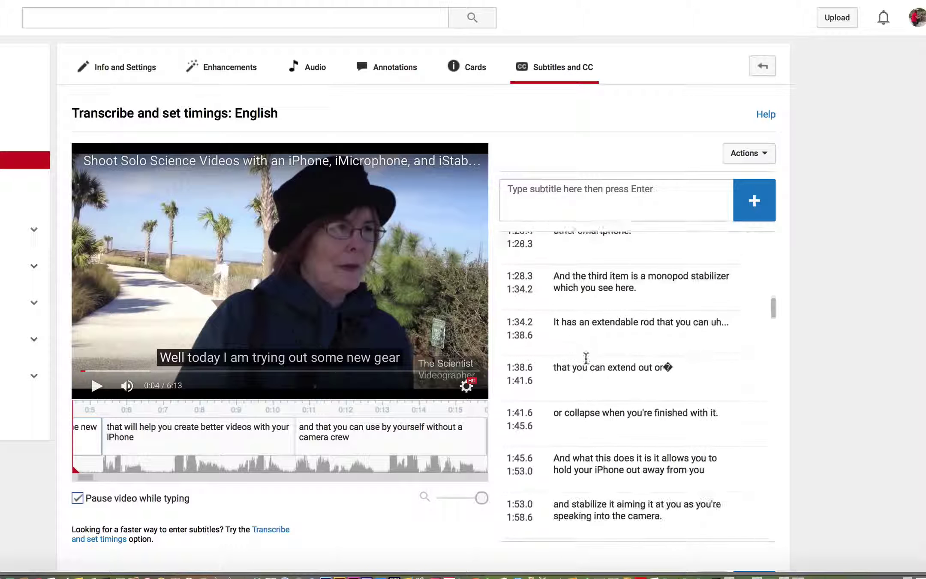
scroll(585, 358, down, 1)
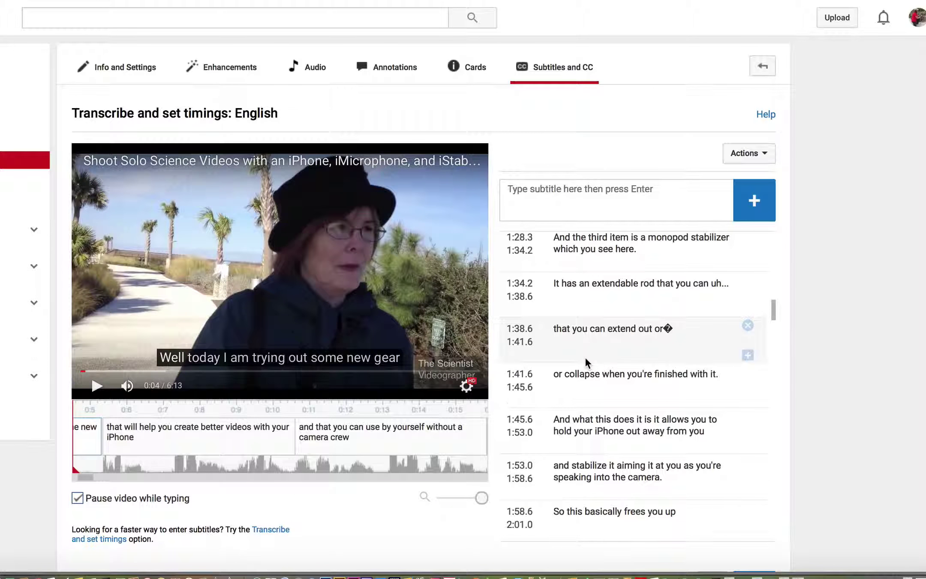
scroll(585, 356, down, 1)
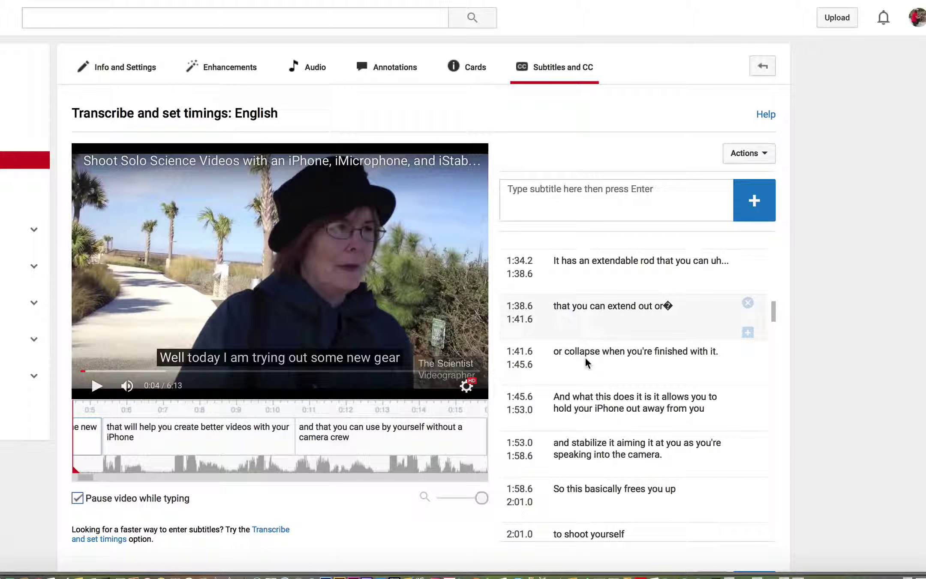
click(673, 306)
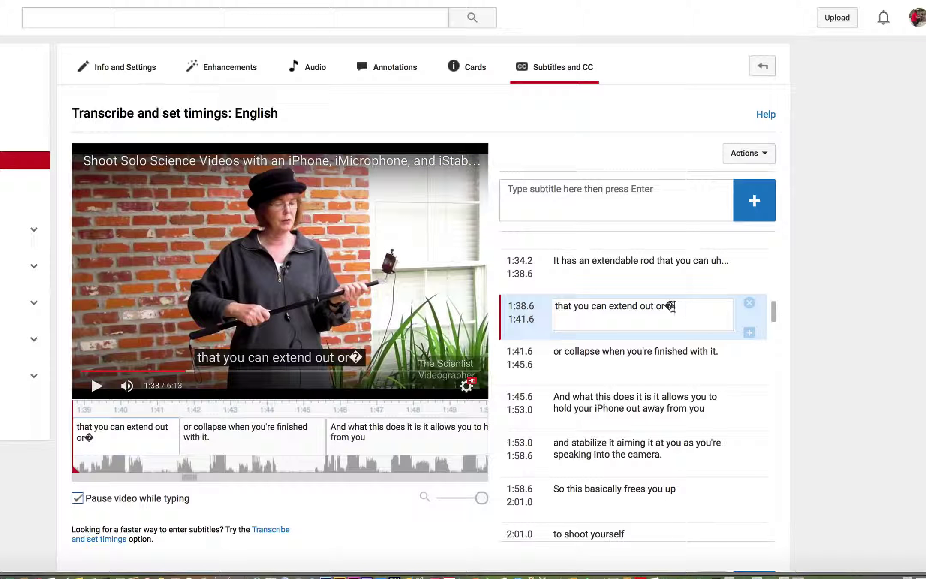
key(BackSpace)
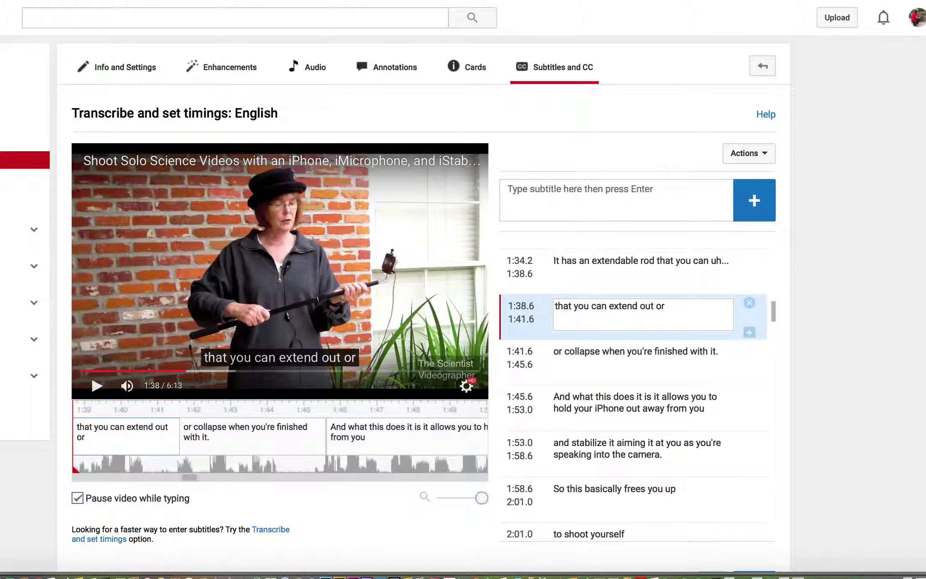
text(...)
Replace the garbled character with "--" in the caption starting at 4:05.0, between "loaded" and "the clamp"
scroll(575, 276, down, 20)
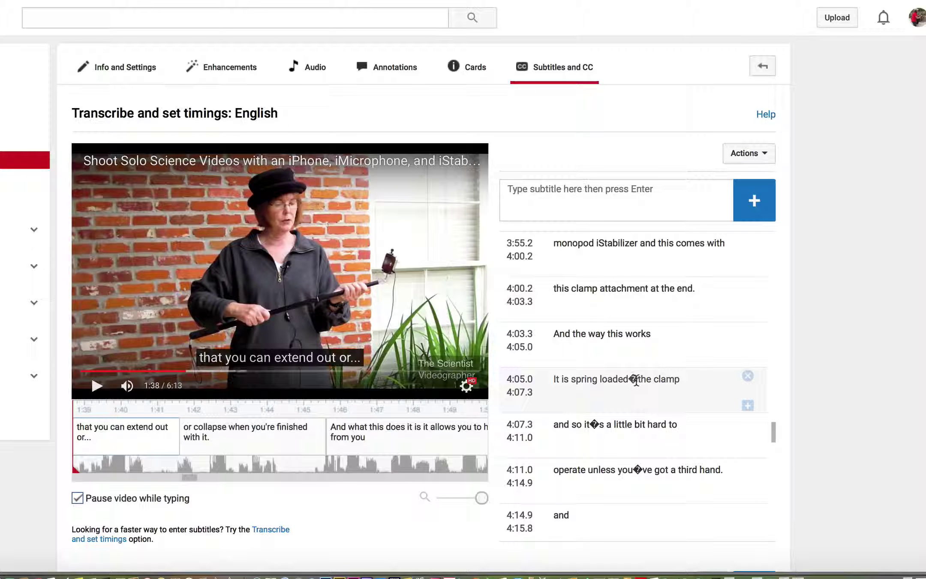
click(636, 380)
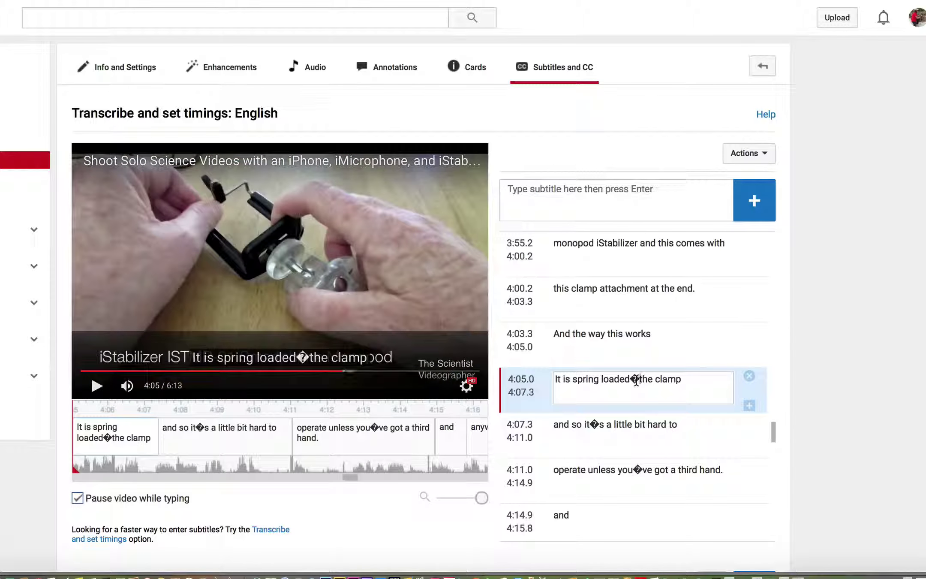
key(BackSpace)
text(--)
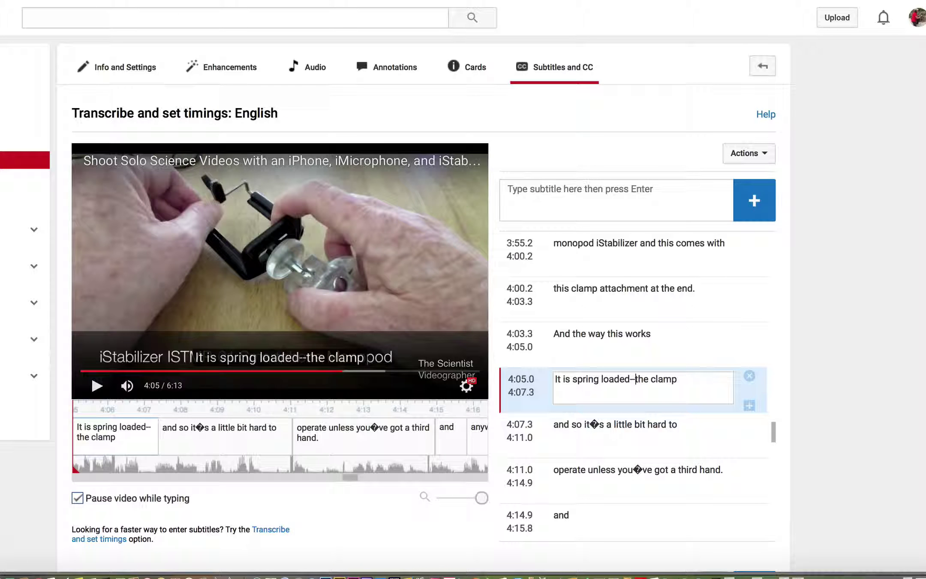
Replace the garbled character with an apostrophe in the caption starting at 4:07.3 so it reads "and so it's a little bit hard to"
click(598, 424)
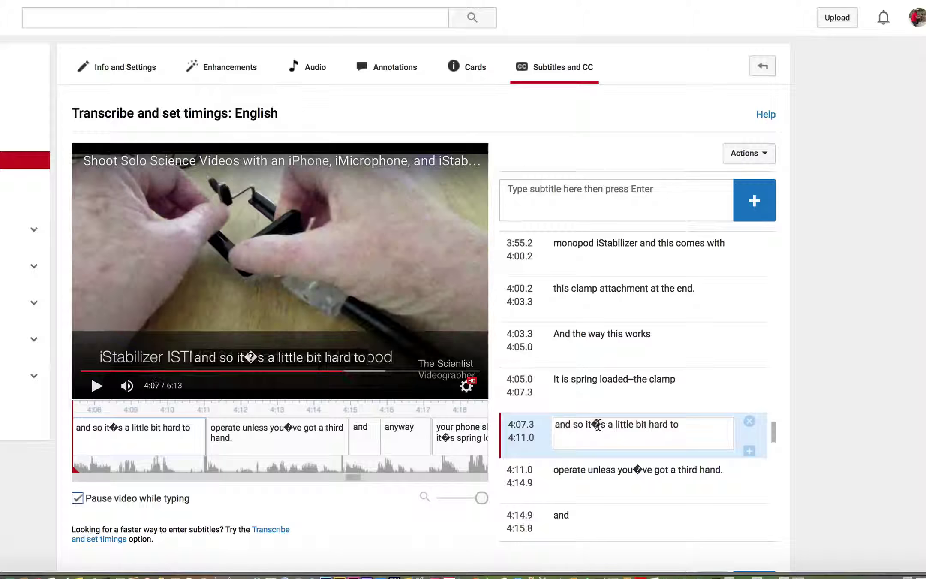
key(BackSpace)
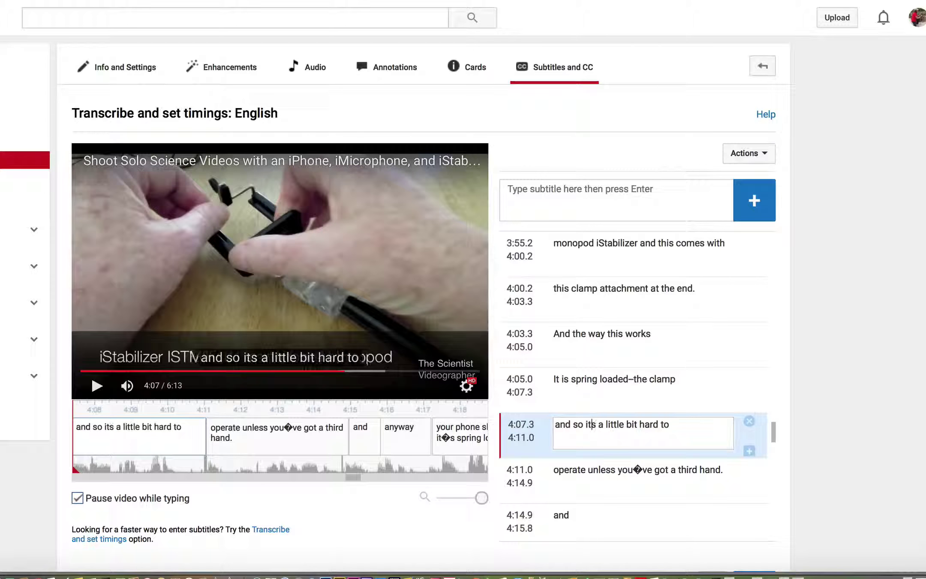
text(')
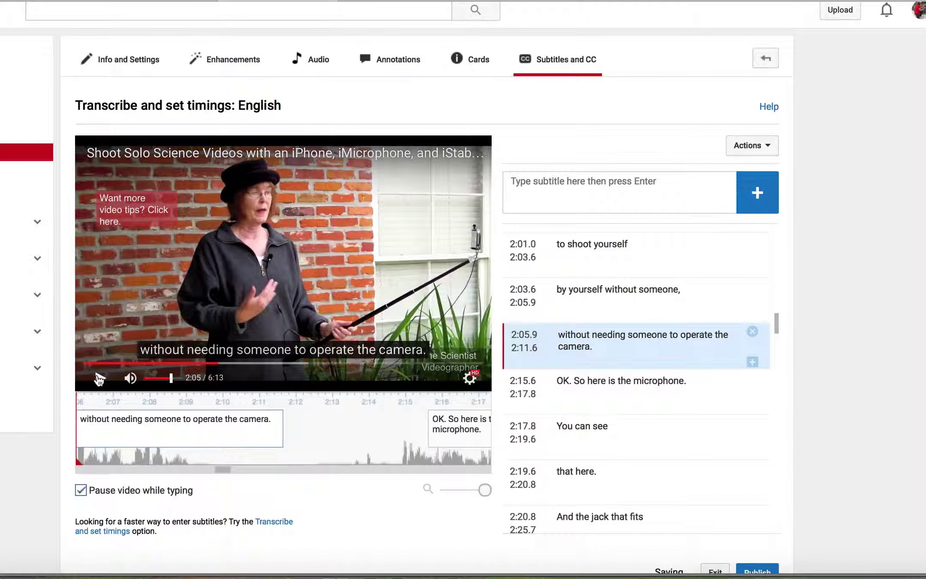
Shorten the caption "without needing someone to operate the camera." on the timeline to end at 2:09.5, and check it in playback
click(99, 378)
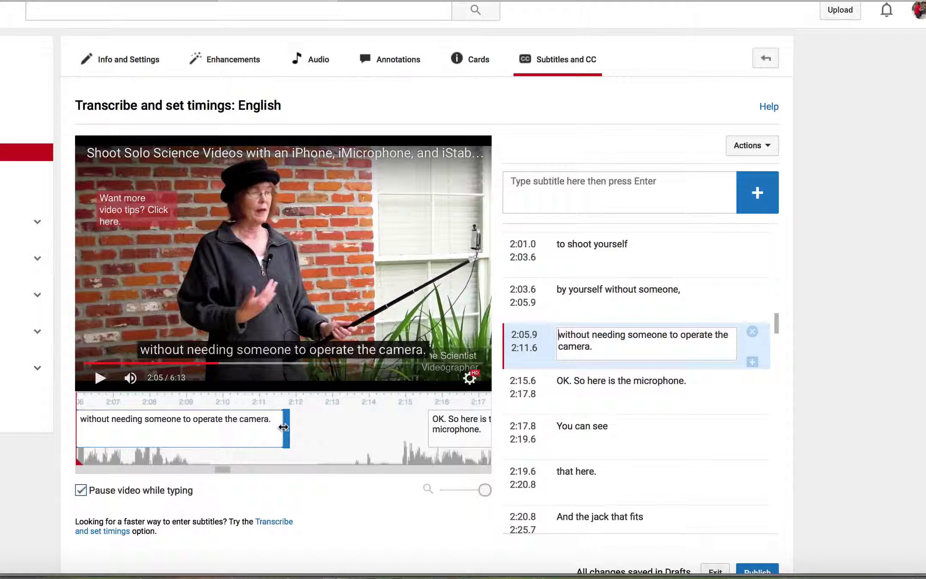
drag(283, 427, 205, 423)
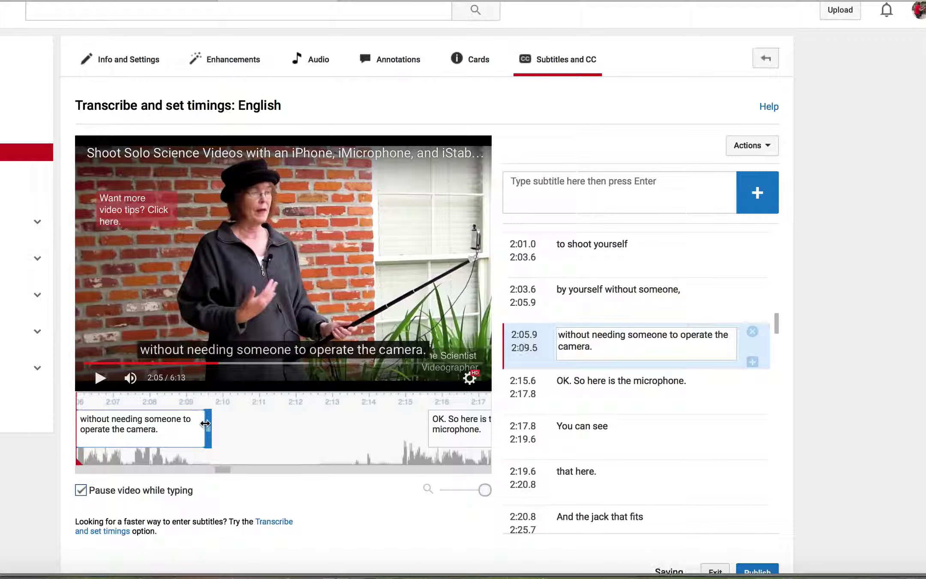
click(99, 379)
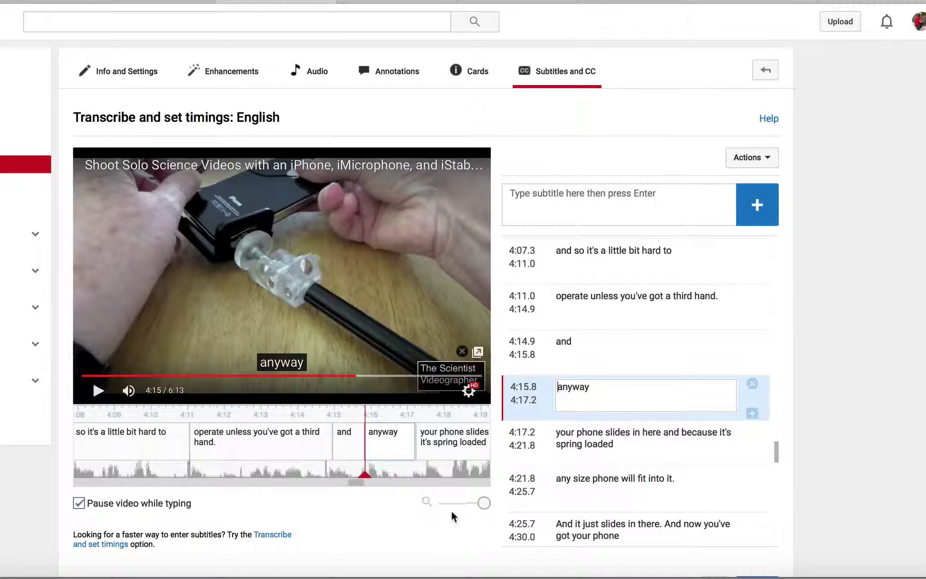
Look over the remaining captions after 4:15.8 and publish the English subtitles
scroll(451, 508, down, 3)
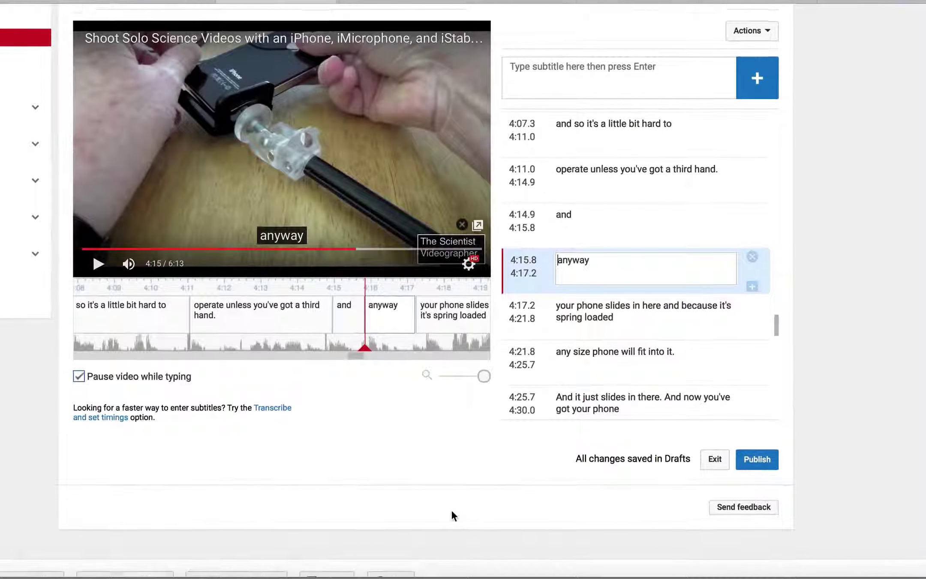
scroll(451, 509, down, 1)
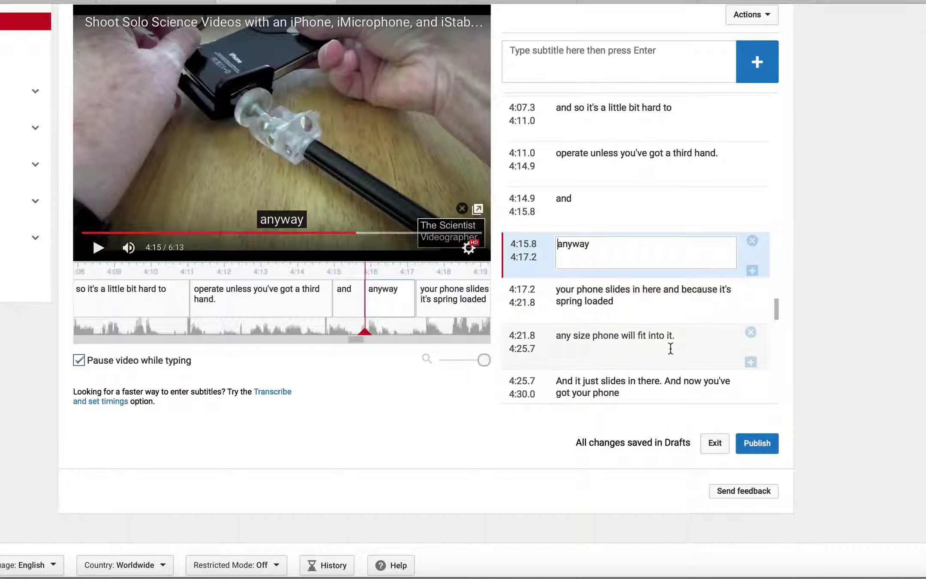
scroll(668, 347, down, 3)
scroll(671, 349, down, 1)
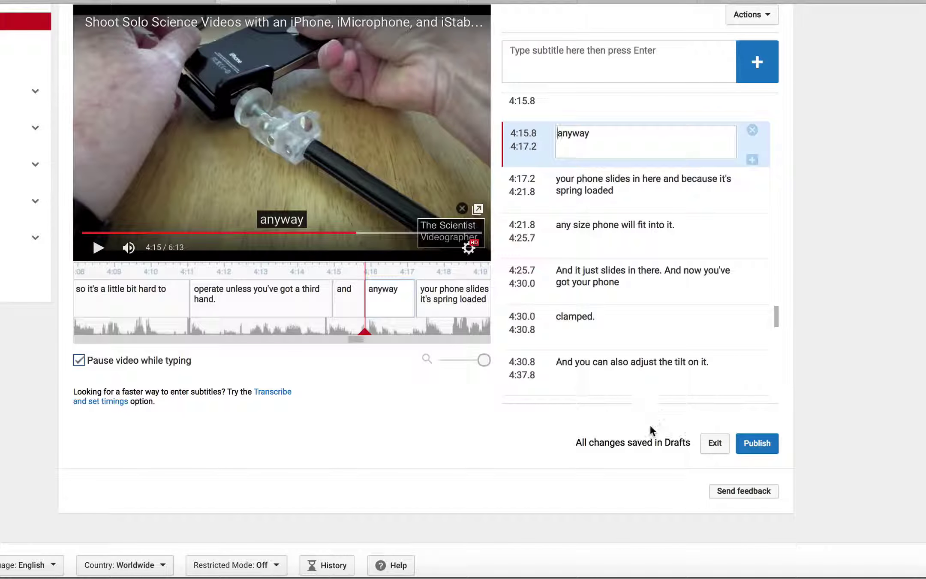
click(757, 444)
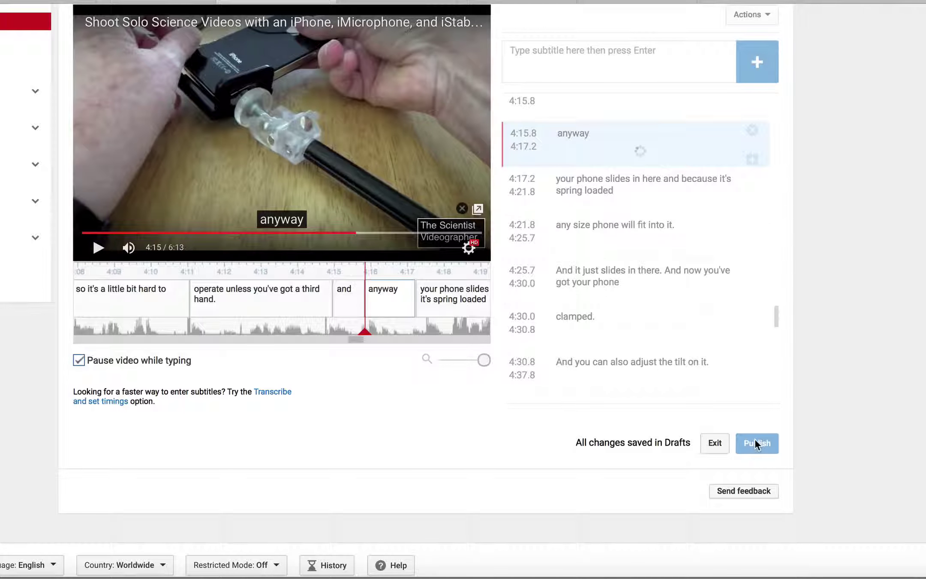